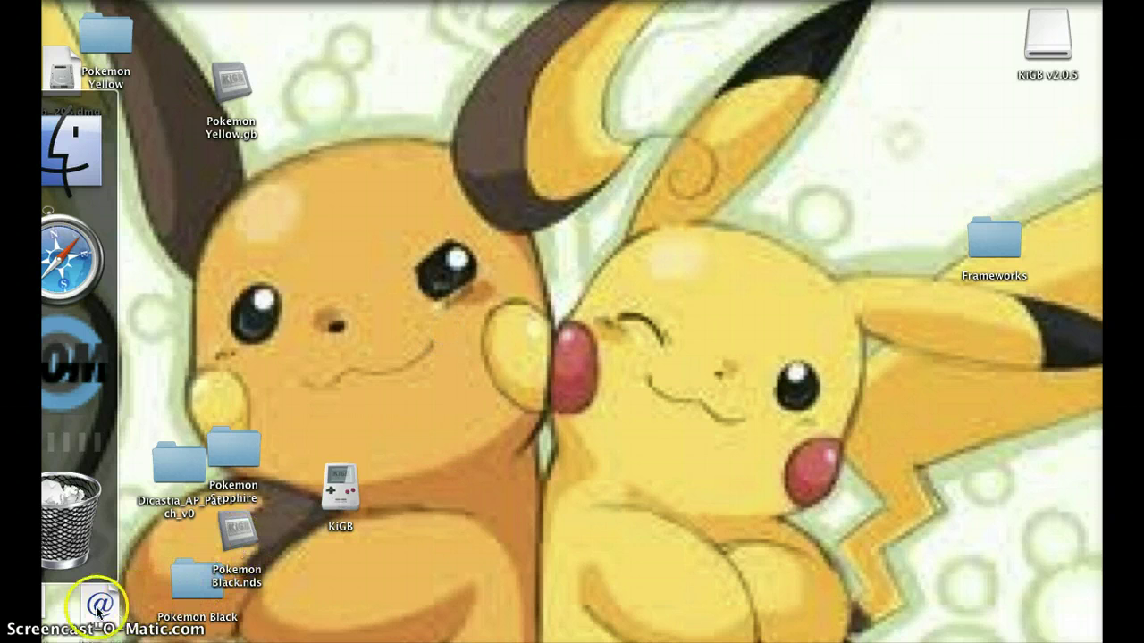
# Step: Place the KiGB and Pokemon CoolROM web-link files on the desktop and select the KiGB link
pyautogui.moveTo(99, 603); pyautogui.dragTo(496, 424)
pyautogui.moveTo(53, 598)
pyautogui.mouseDown()
pyautogui.moveTo(501, 503)
pyautogui.moveTo(604, 453)
pyautogui.moveTo(603, 435)
pyautogui.mouseUp()
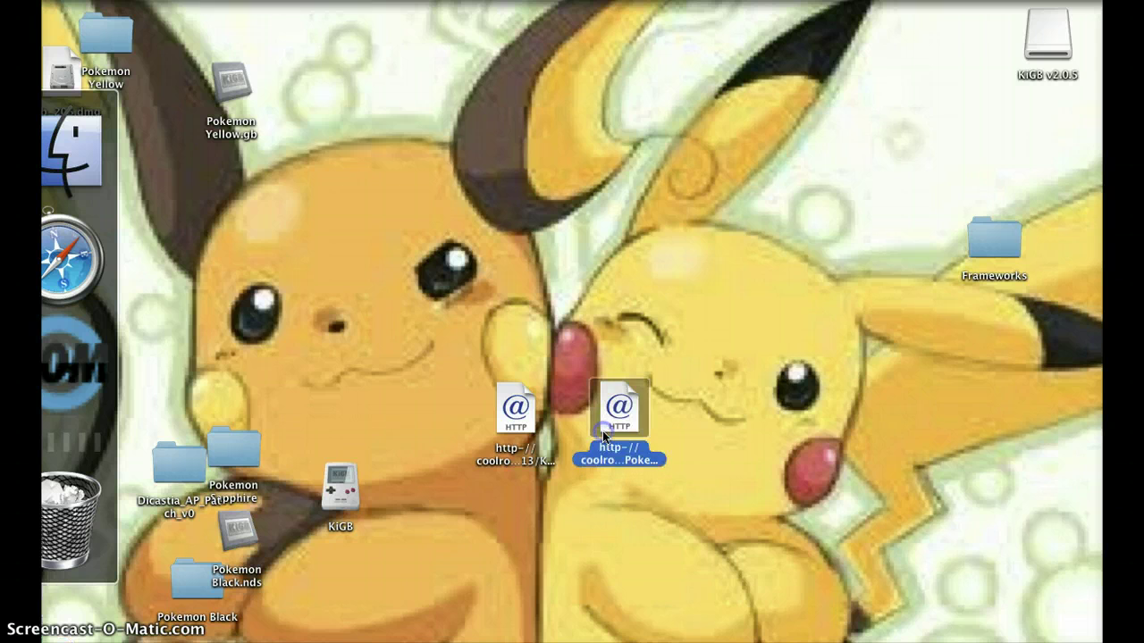
pyautogui.click(558, 463)
pyautogui.click(512, 410)
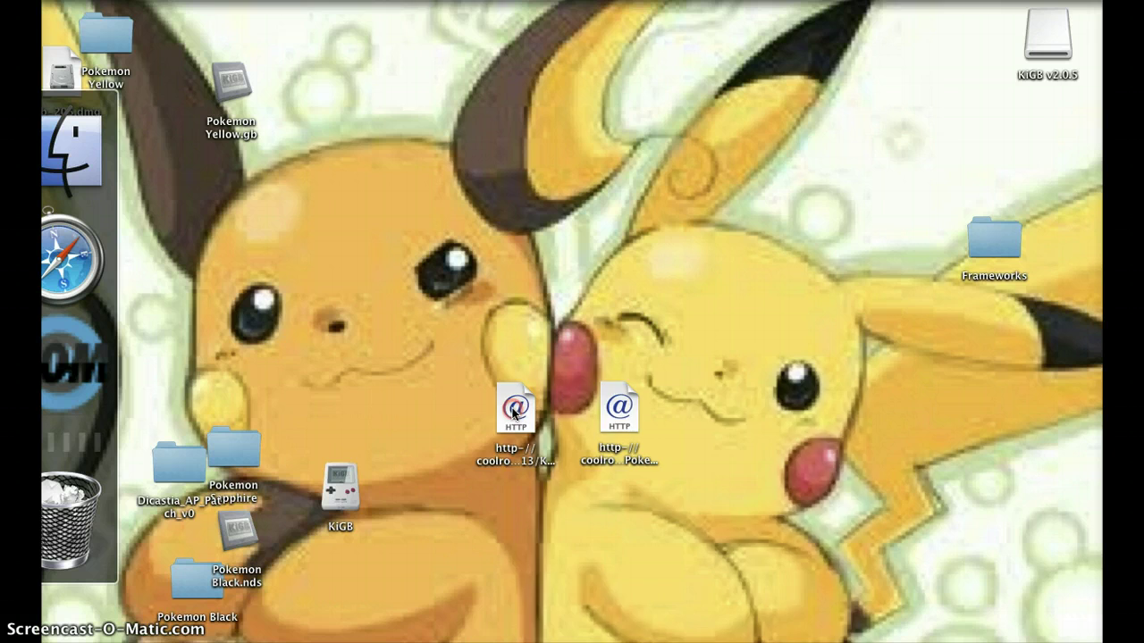
# Step: Open the KiGB CoolROM page in Safari and download kigb-205.dmg
pyautogui.rightClick(514, 410)
pyautogui.click(547, 379)
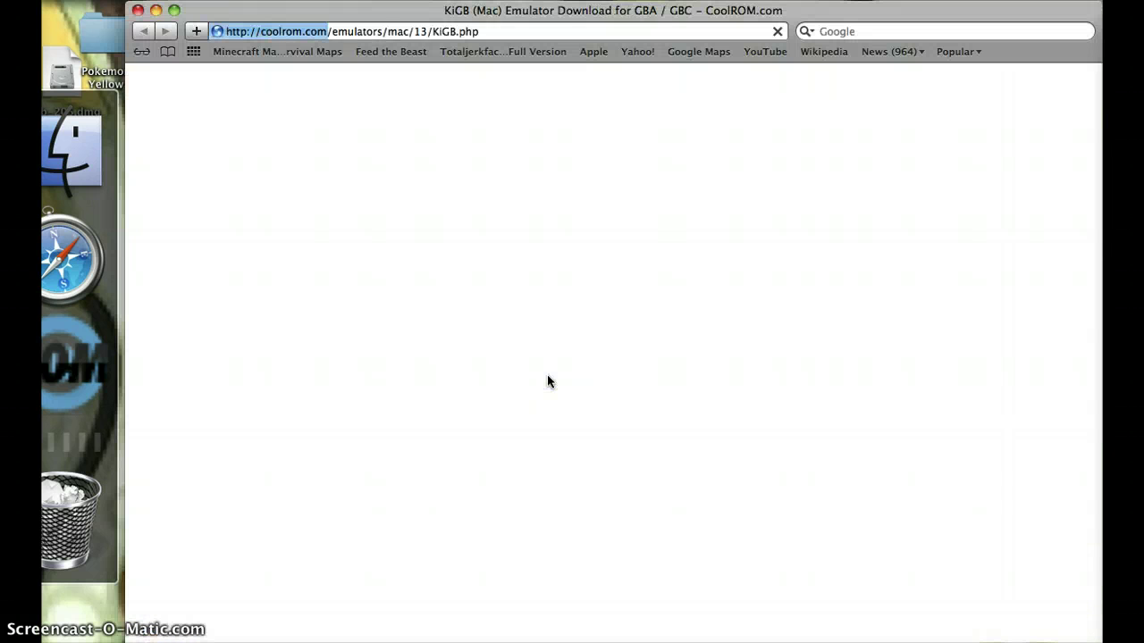
pyautogui.click(468, 262)
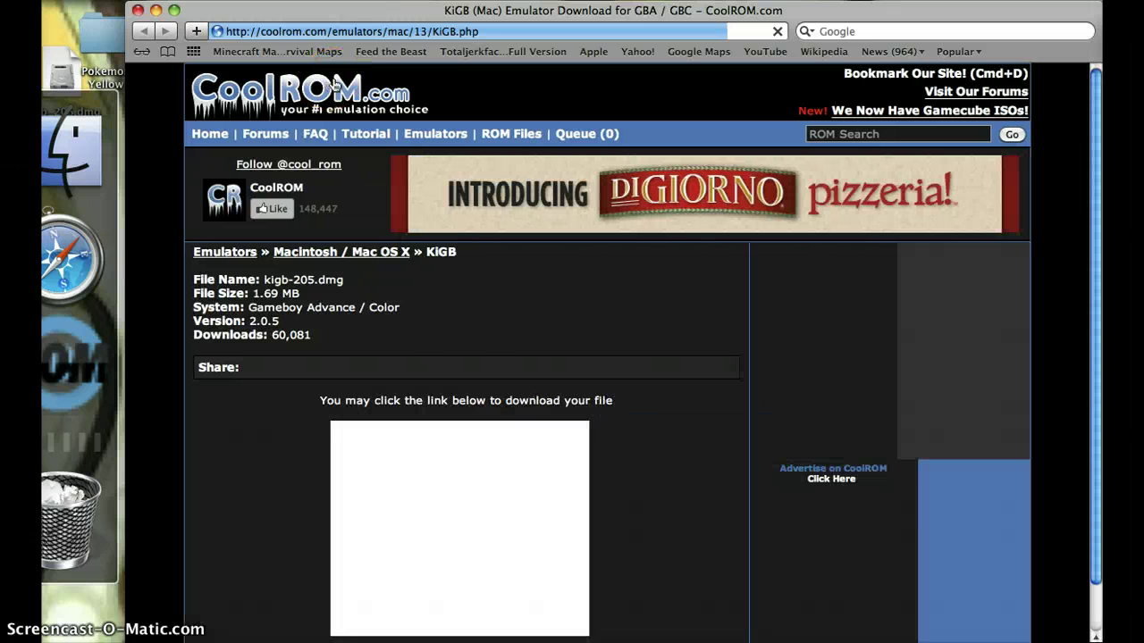
pyautogui.scroll(-2, 332, 91)
pyautogui.scroll(-5, 332, 91)
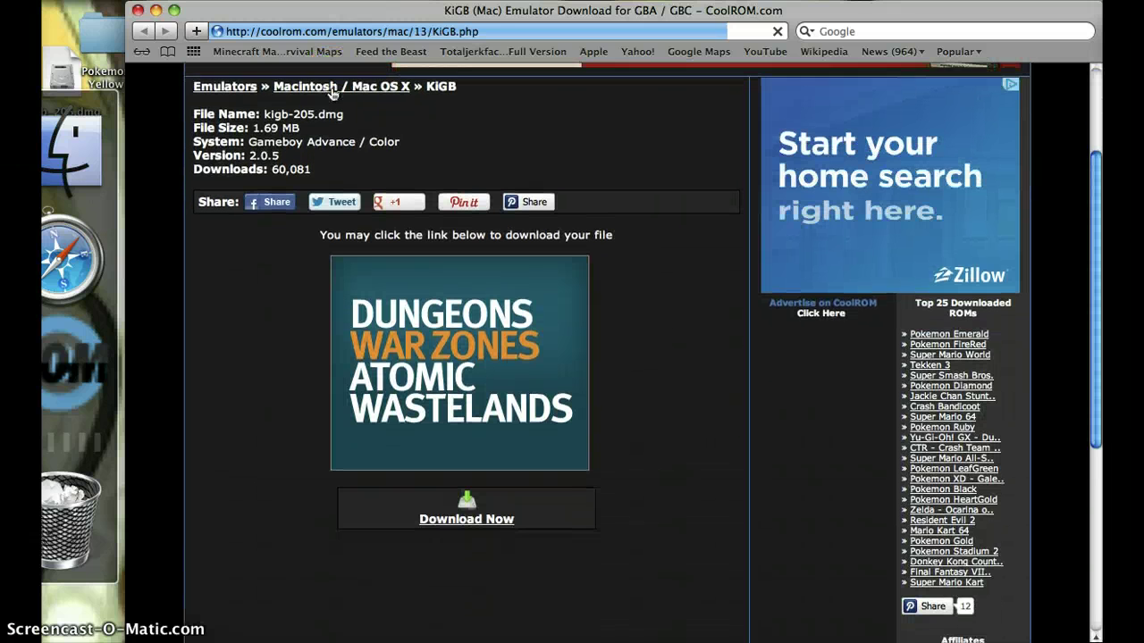
pyautogui.click(364, 279)
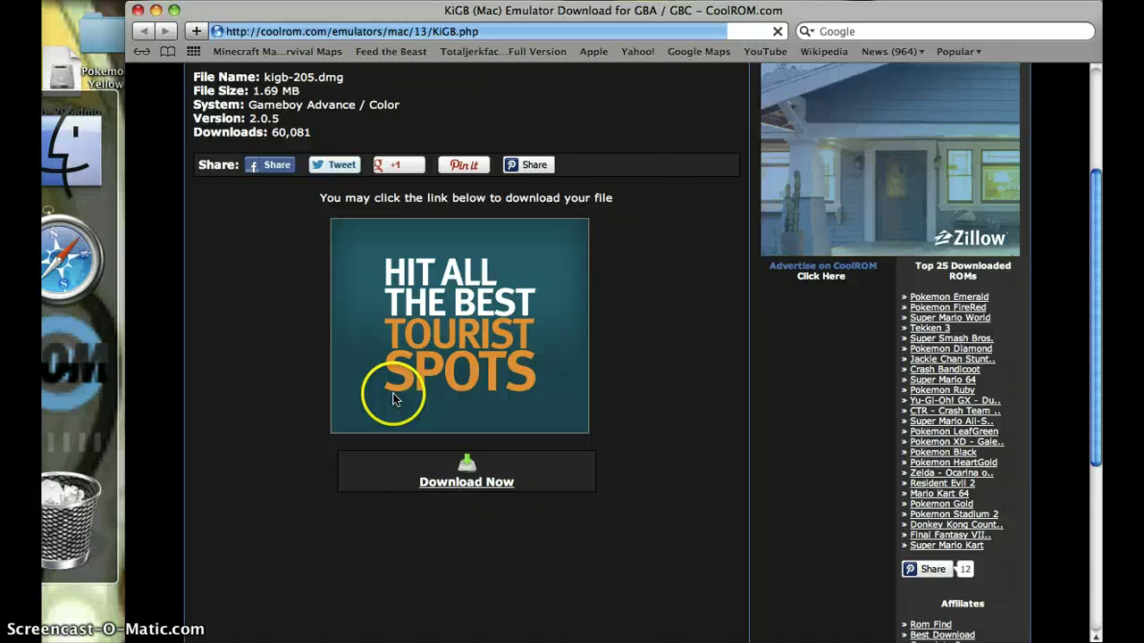
pyautogui.click(447, 469)
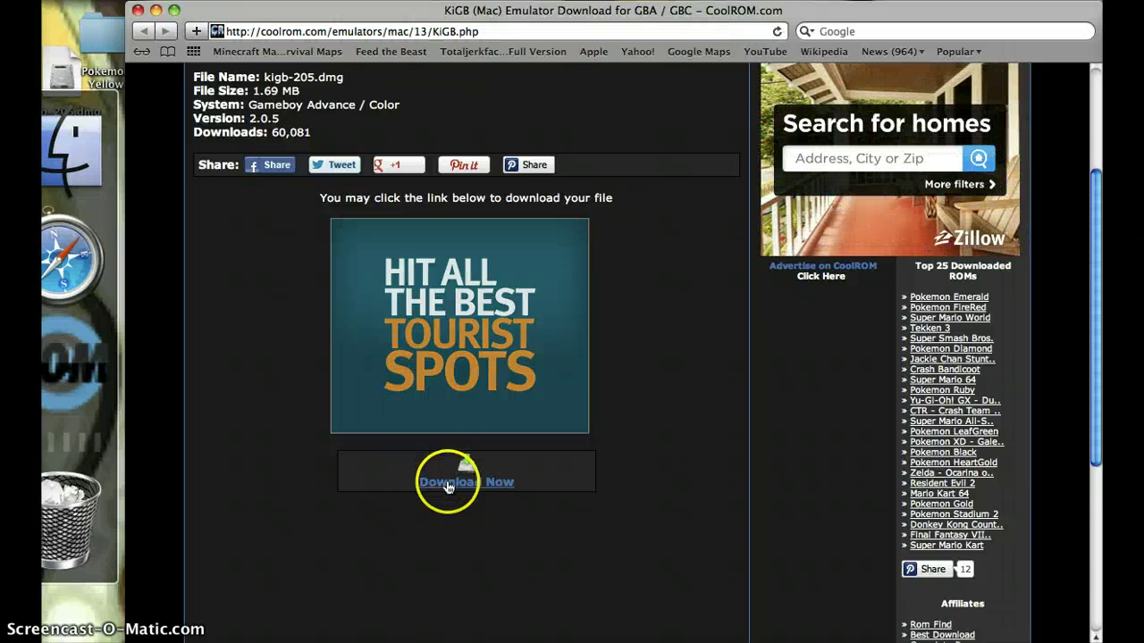
pyautogui.scroll(-3, 447, 474)
pyautogui.click(467, 396)
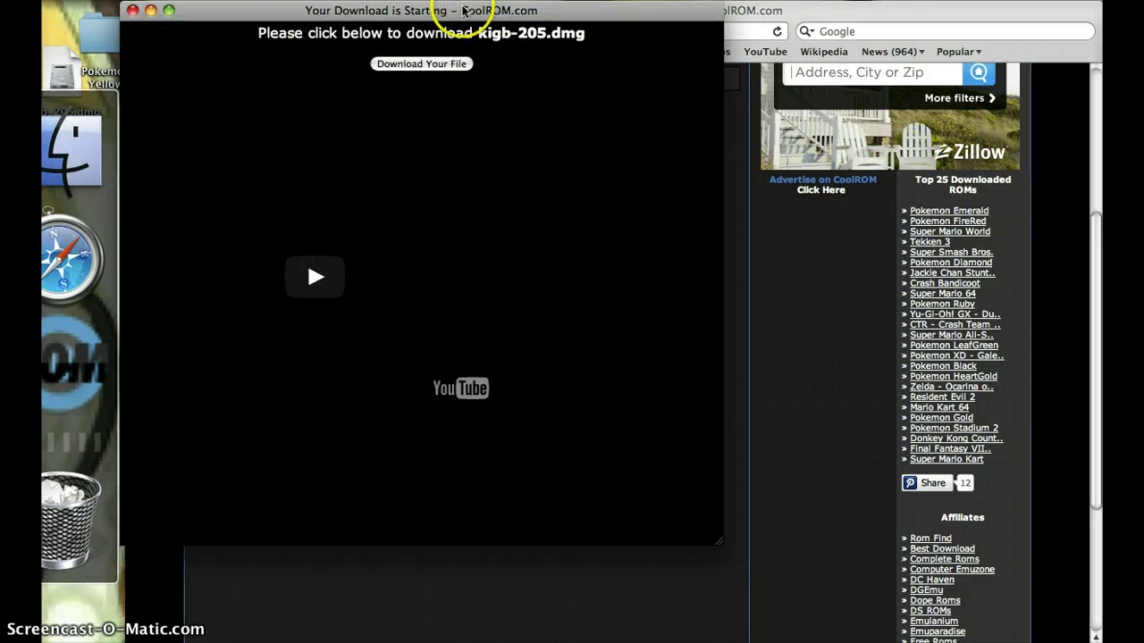
pyautogui.click(435, 64)
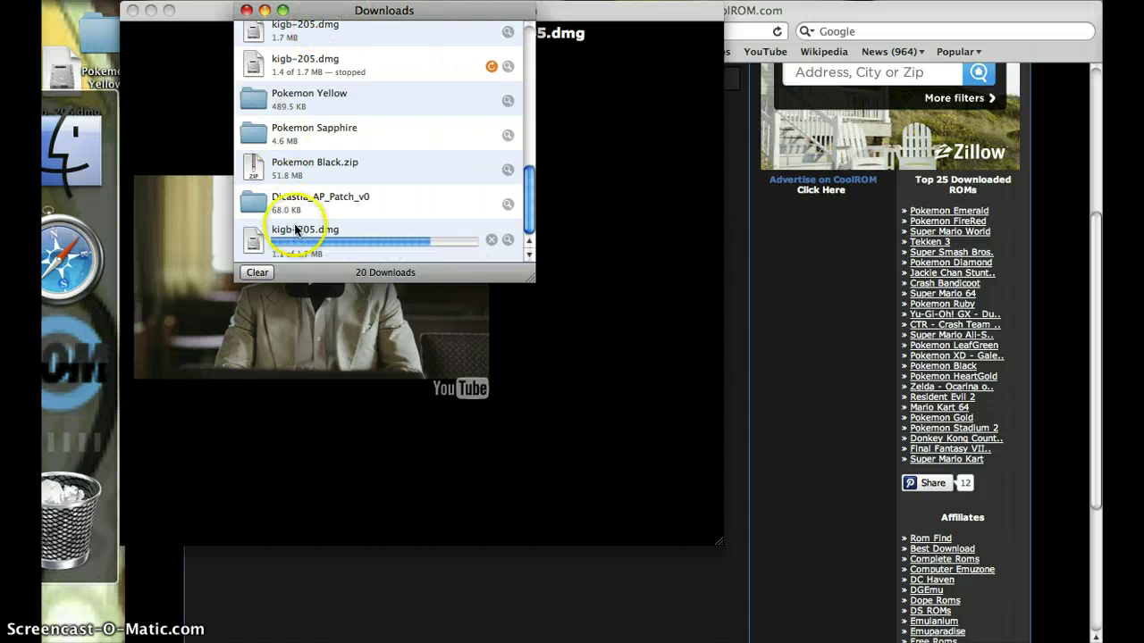
# Step: Close the download popup and Safari, then move kigb-205.dmg onto the desktop
pyautogui.moveTo(202, 15); pyautogui.dragTo(626, 12)
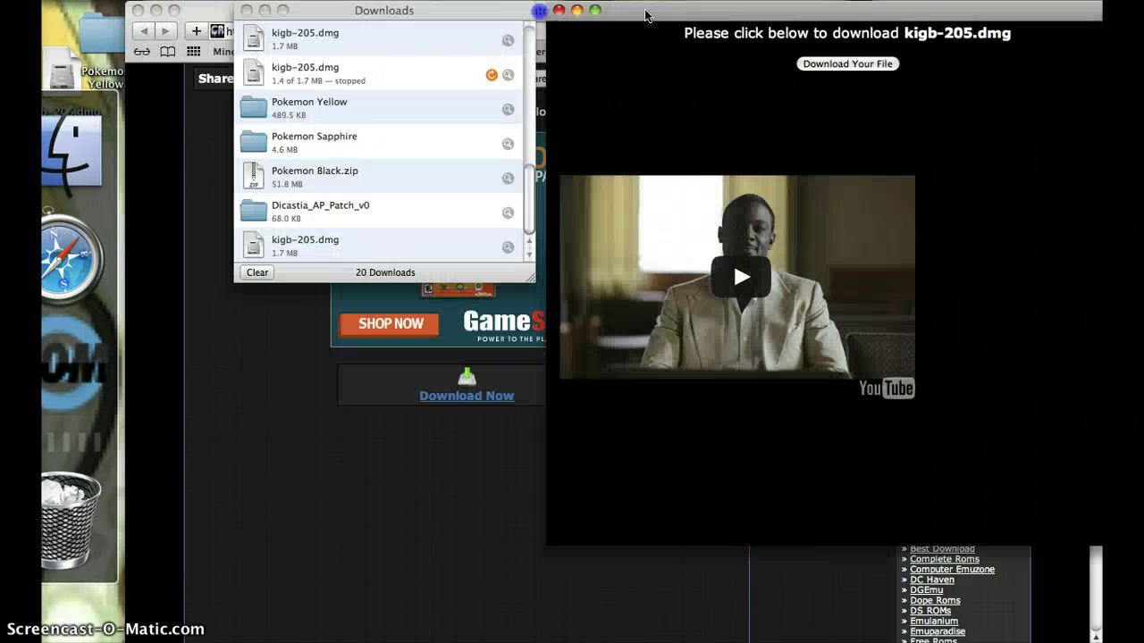
pyautogui.click(556, 10)
pyautogui.click(703, 10)
pyautogui.moveTo(704, 10); pyautogui.dragTo(1069, 10)
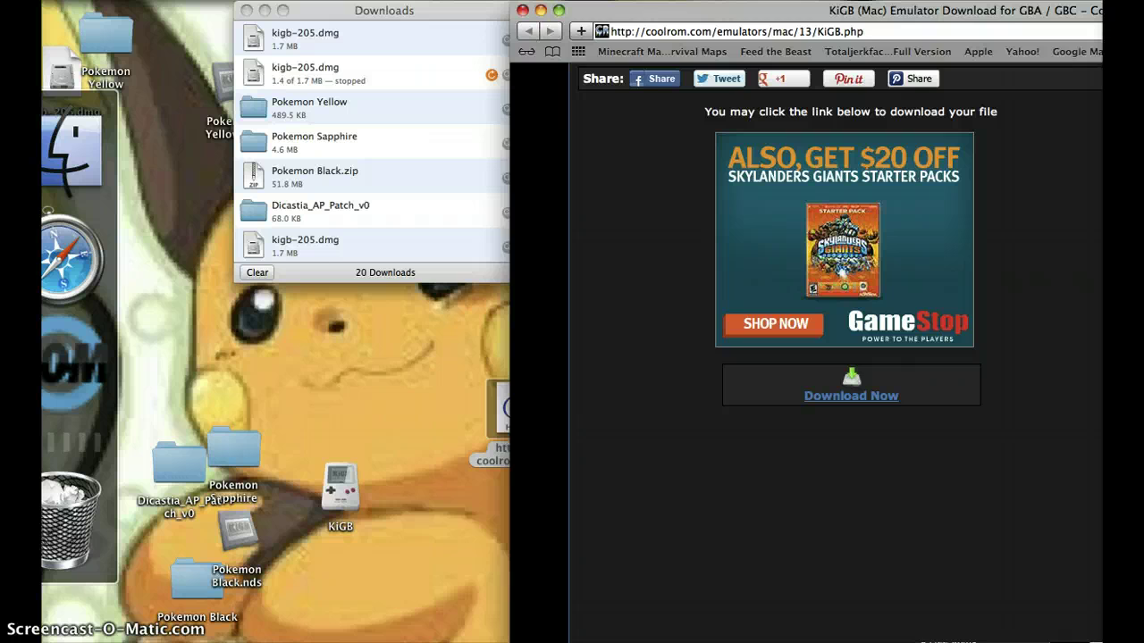
pyautogui.click(524, 11)
pyautogui.moveTo(81, 75)
pyautogui.mouseDown()
pyautogui.moveTo(589, 92)
pyautogui.moveTo(675, 77)
pyautogui.mouseUp()
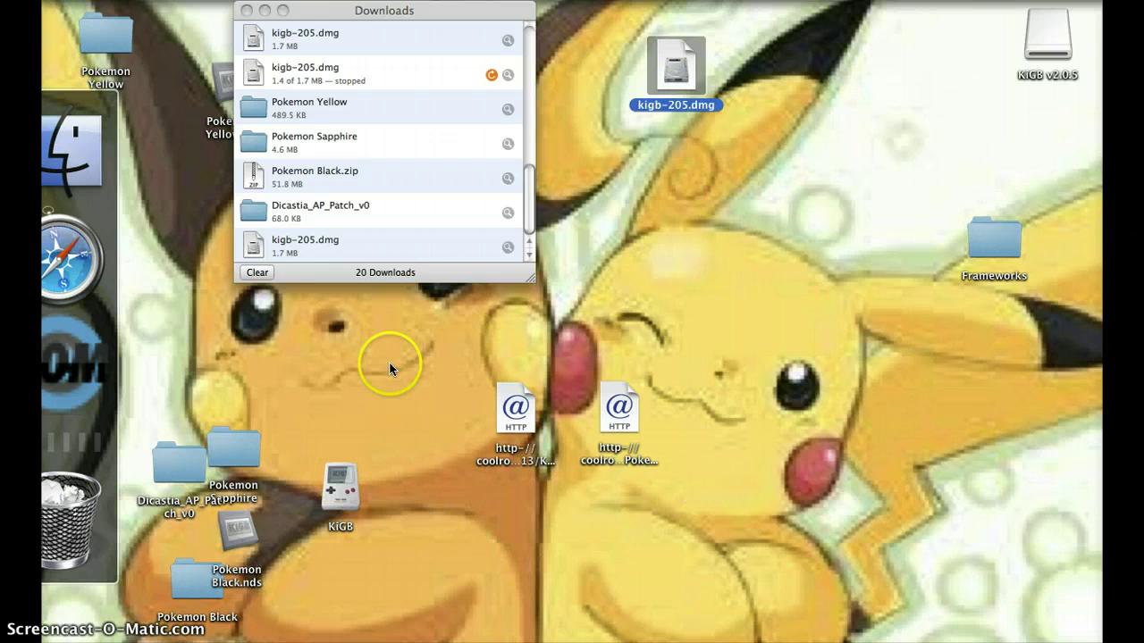
pyautogui.rightClick(683, 78)
pyautogui.click(703, 83)
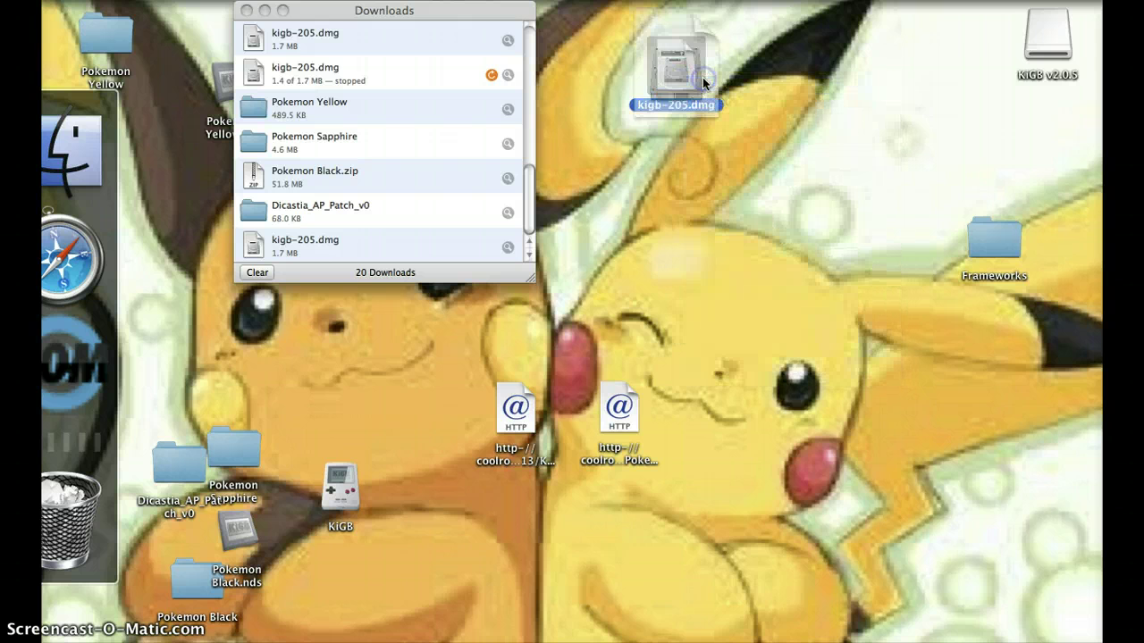
pyautogui.doubleClick(668, 78)
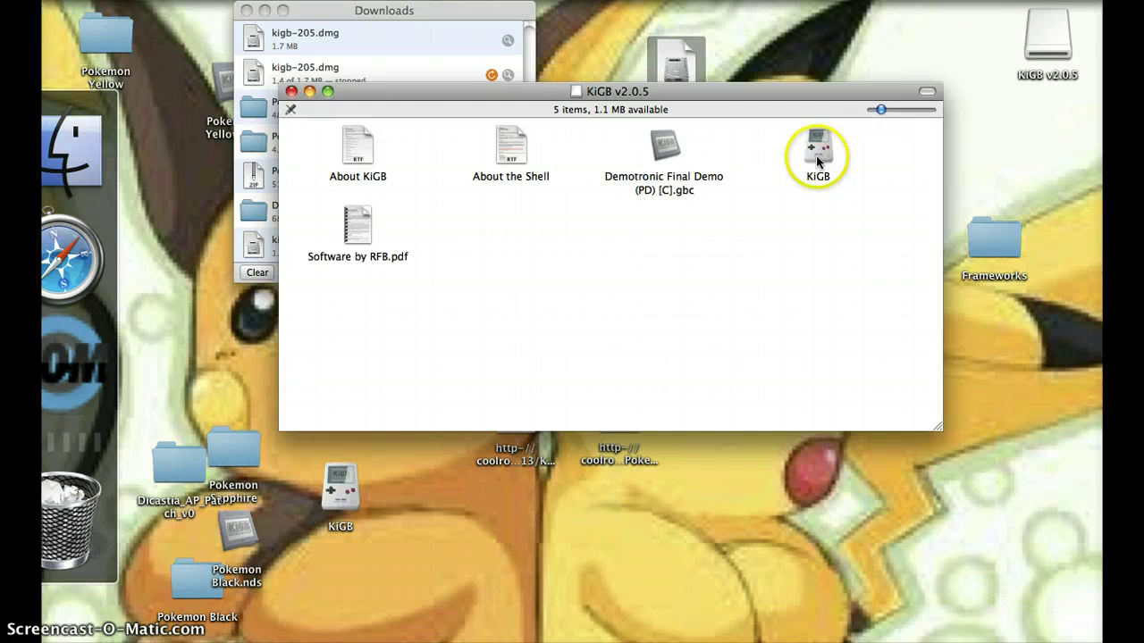
pyautogui.click(781, 159)
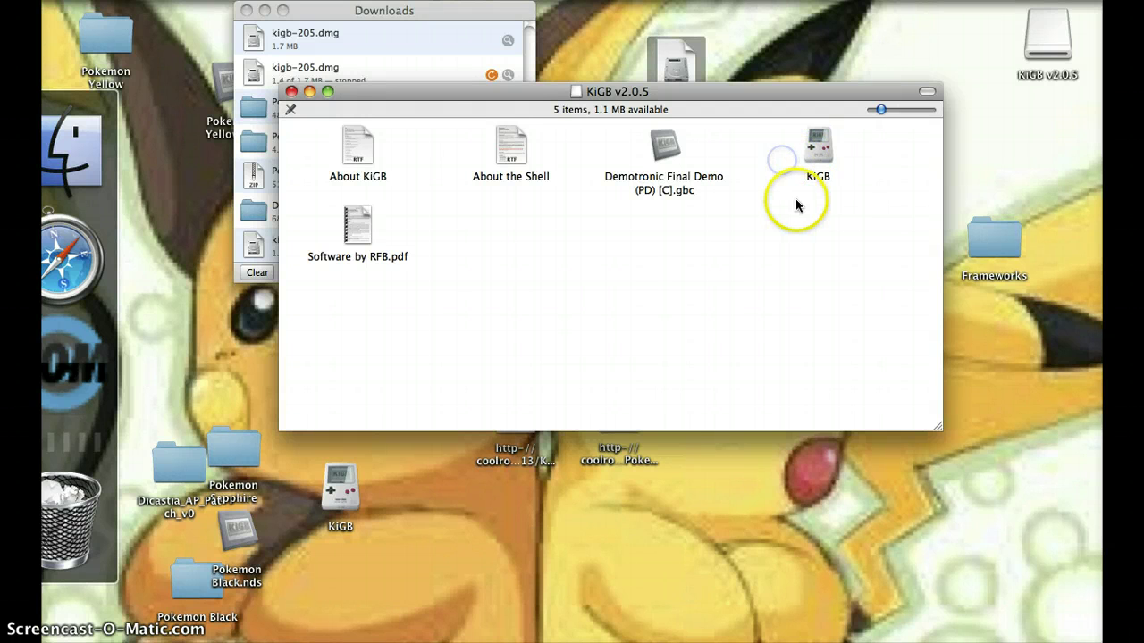
pyautogui.click(789, 202)
pyautogui.click(816, 156)
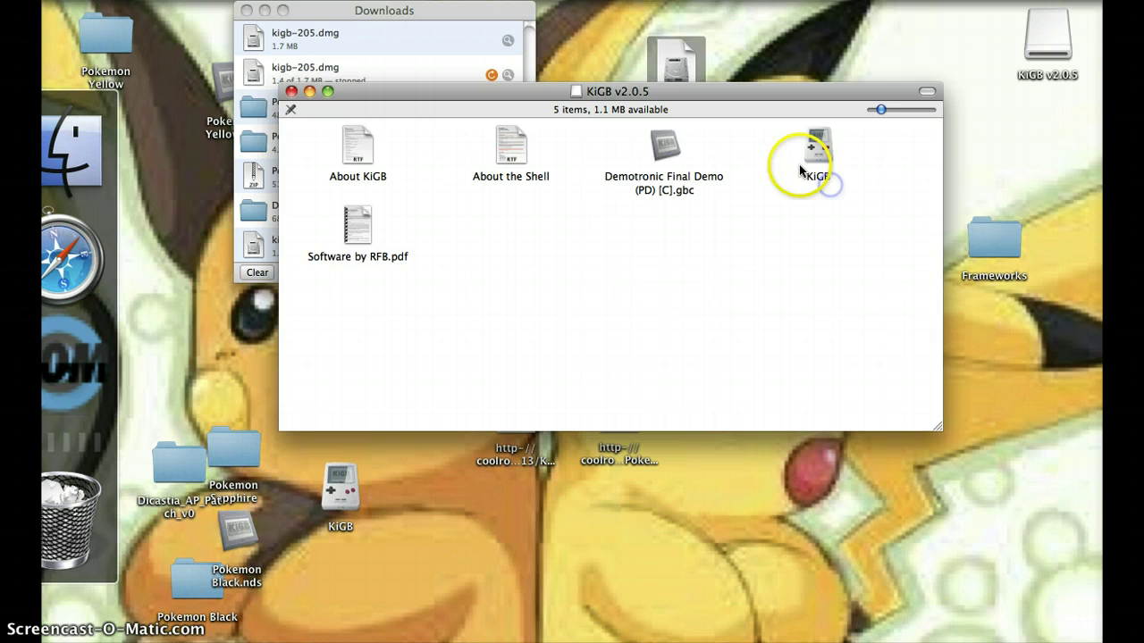
pyautogui.click(647, 322)
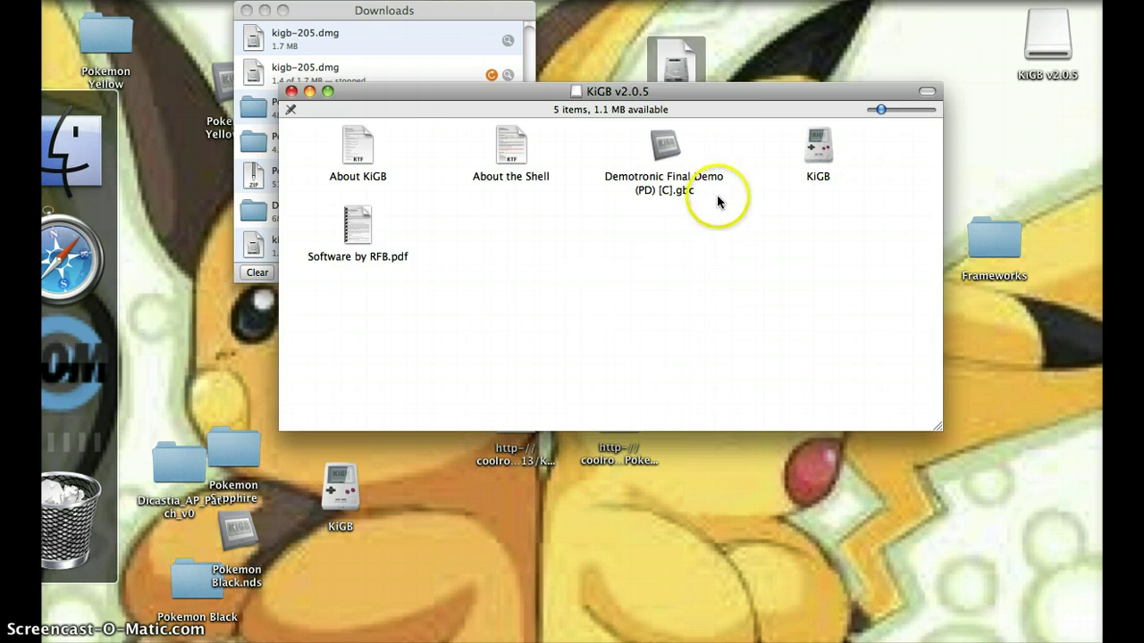
pyautogui.click(396, 540)
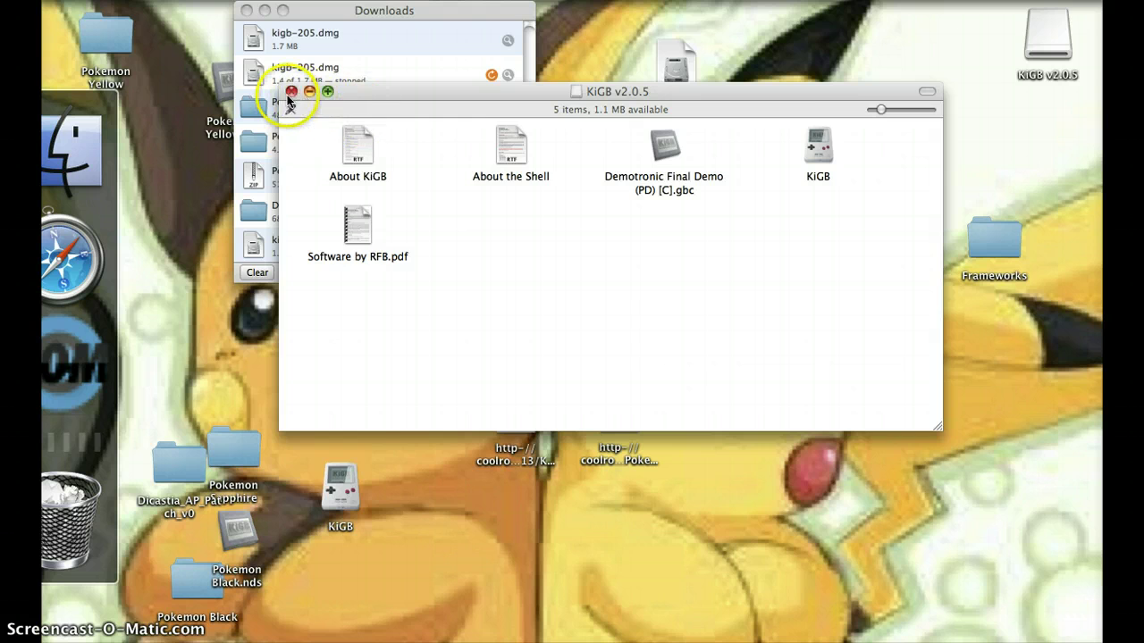
pyautogui.click(290, 92)
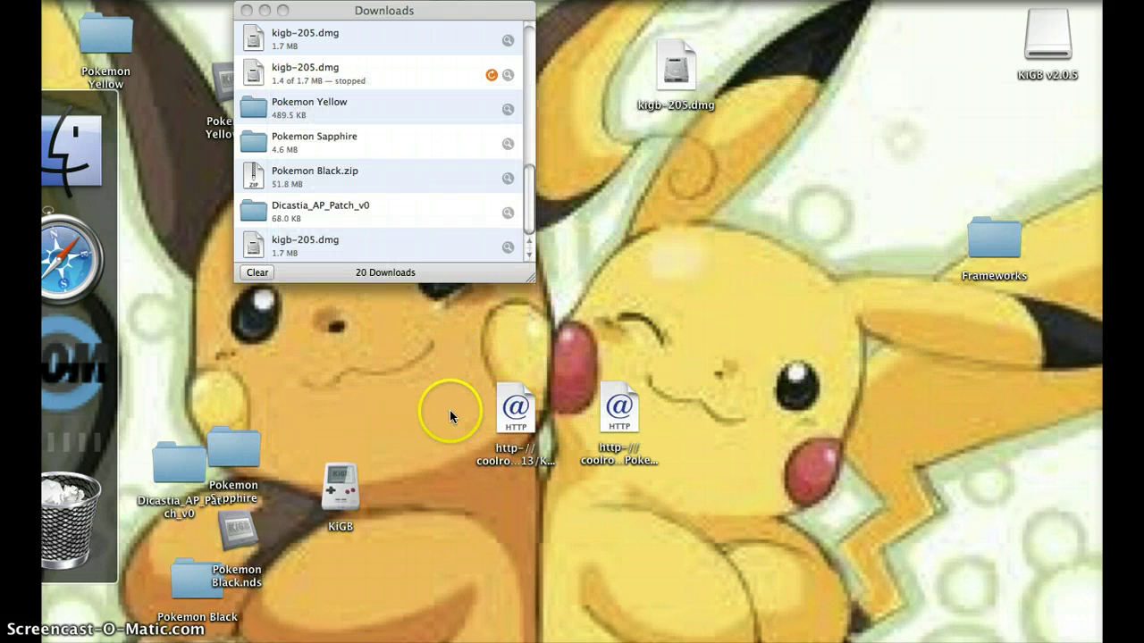
# Step: Open the Pokemon Yellow CoolROM page, start the Pokemon Yellow.zip download, and close its popup
pyautogui.click(608, 417)
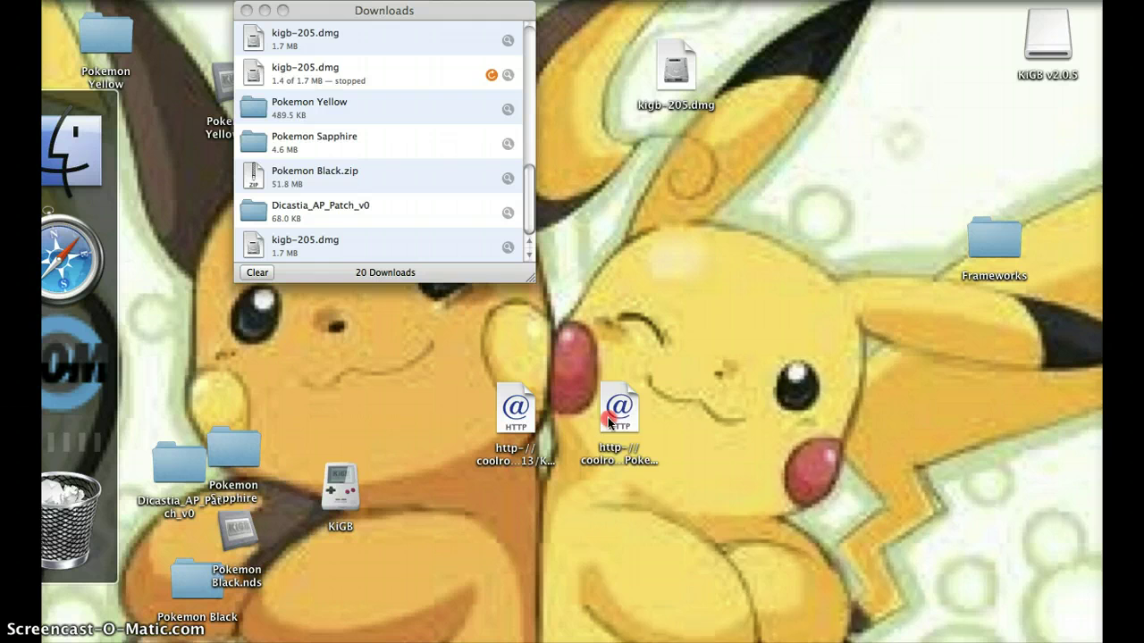
pyautogui.rightClick(609, 418)
pyautogui.click(644, 378)
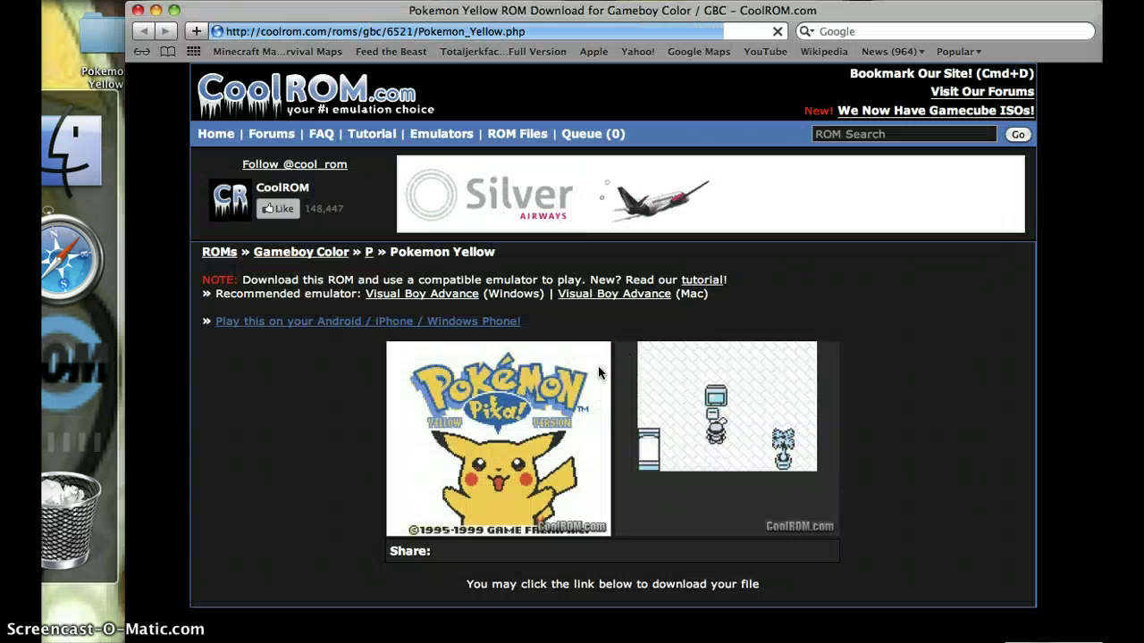
pyautogui.scroll(-2, 597, 365)
pyautogui.scroll(-10, 505, 460)
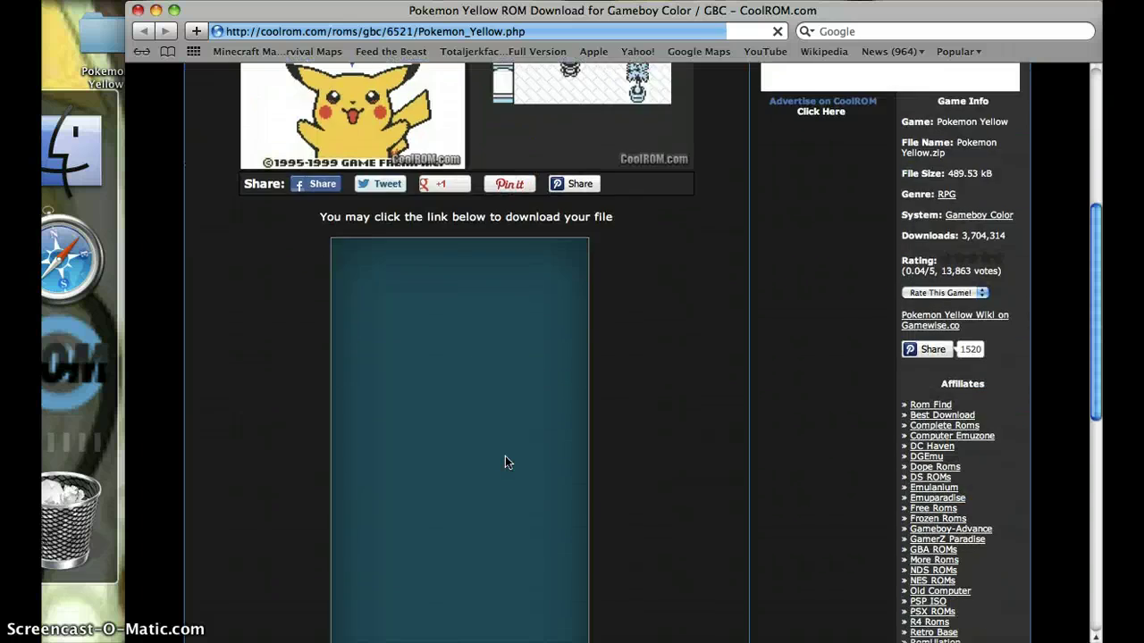
pyautogui.scroll(-1, 504, 456)
pyautogui.click(410, 454)
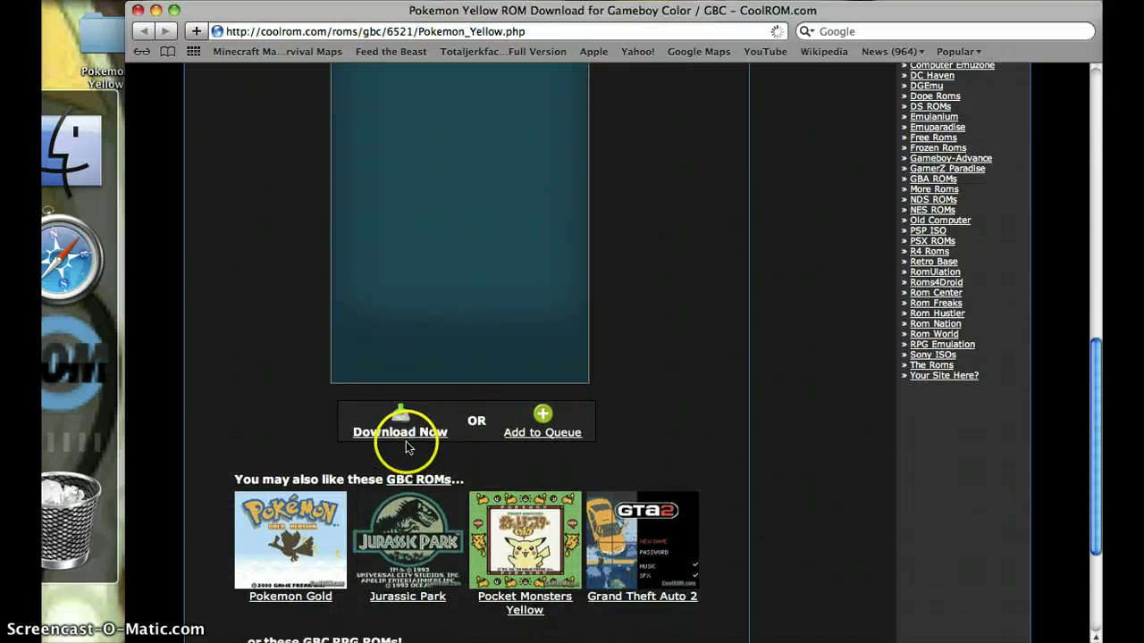
pyautogui.click(404, 438)
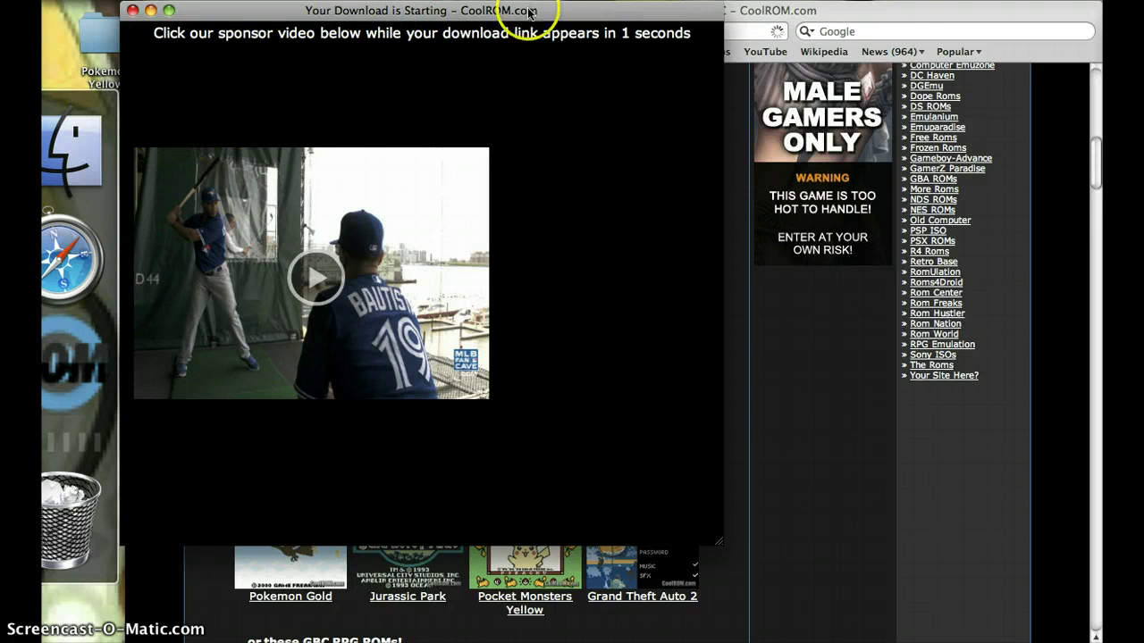
pyautogui.click(133, 11)
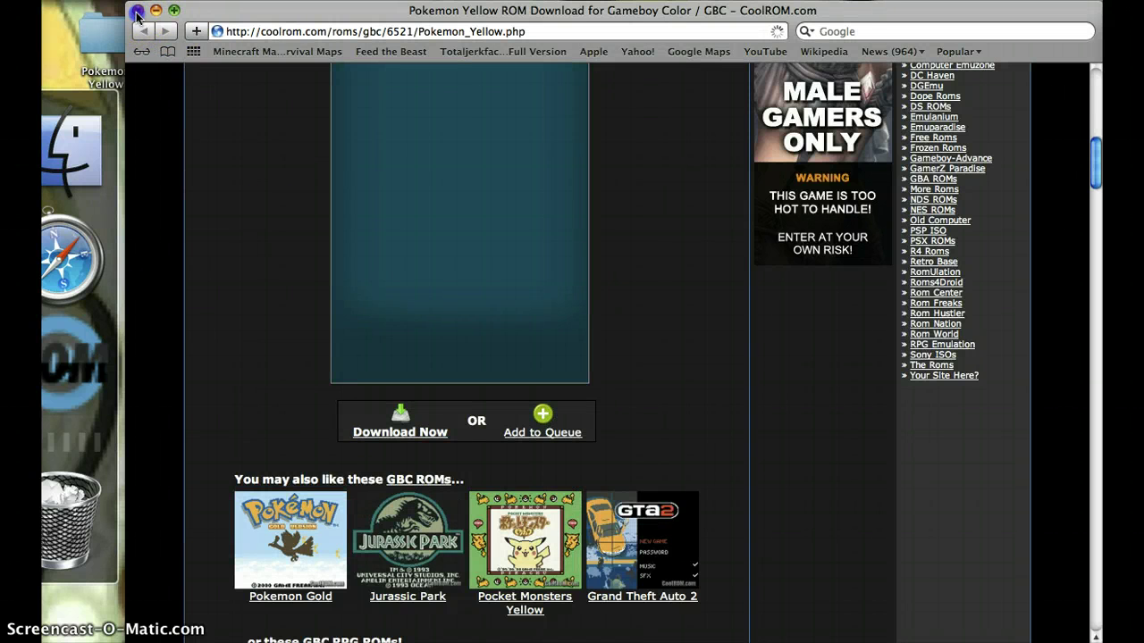
# Step: Close Safari, place the Pokemon Yellow folder beside kigb-205.dmg, and open it
pyautogui.click(137, 12)
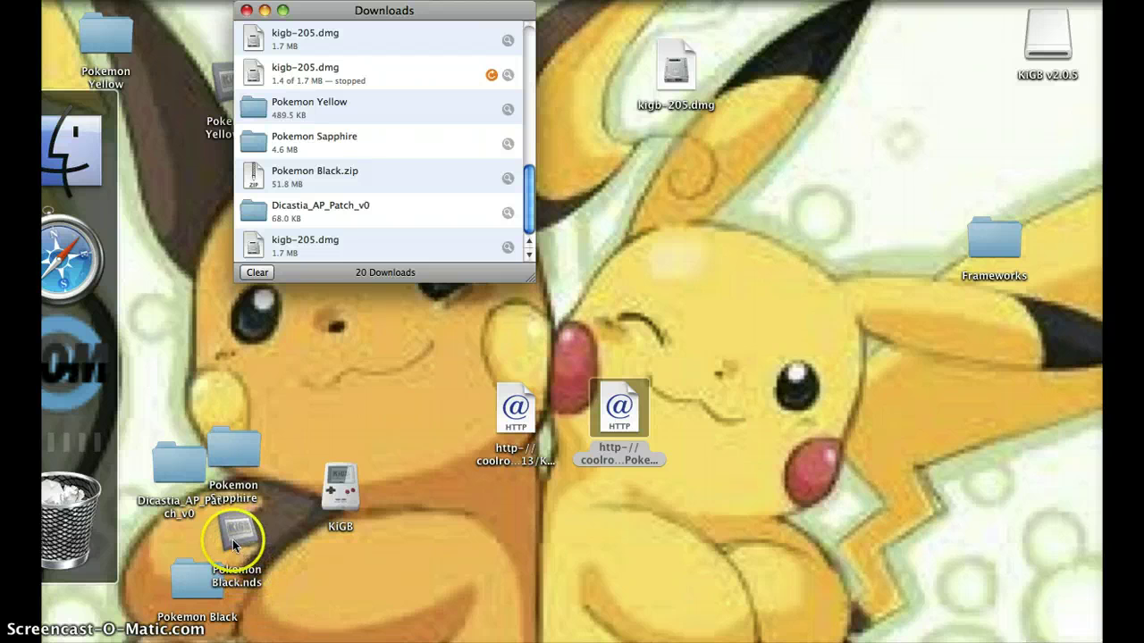
pyautogui.moveTo(121, 46)
pyautogui.mouseDown()
pyautogui.moveTo(195, 76)
pyautogui.moveTo(662, 120)
pyautogui.moveTo(796, 109)
pyautogui.mouseUp()
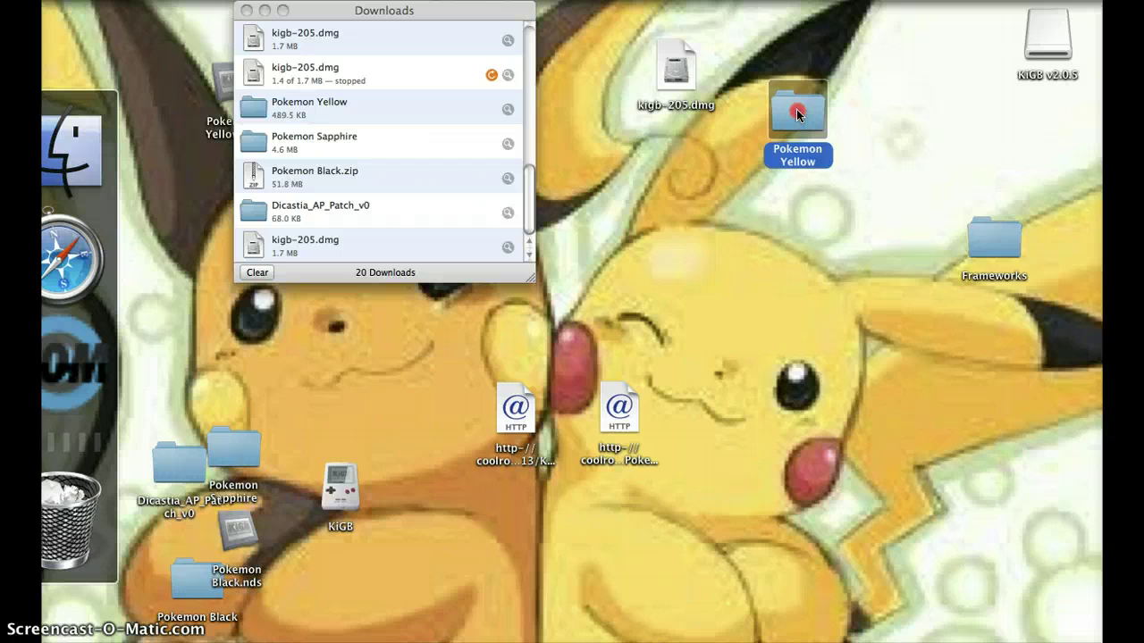
pyautogui.rightClick(797, 109)
pyautogui.click(822, 119)
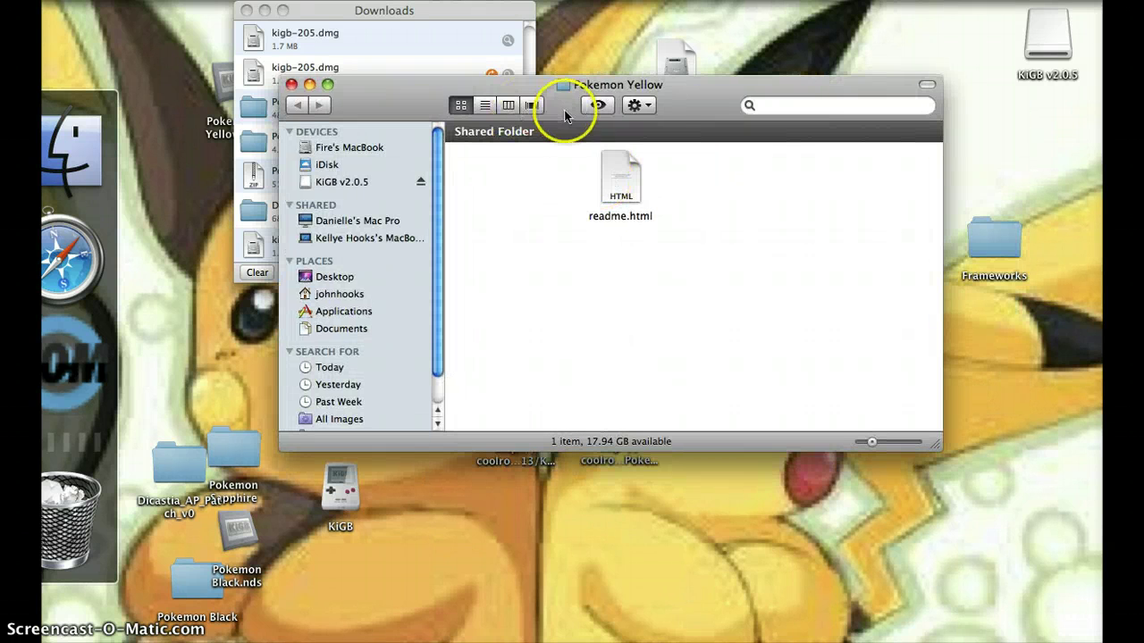
pyautogui.moveTo(569, 101)
pyautogui.mouseDown()
pyautogui.moveTo(655, 25)
pyautogui.moveTo(696, 25)
pyautogui.moveTo(81, 550)
pyautogui.moveTo(80, 598)
pyautogui.moveTo(280, 482)
pyautogui.moveTo(477, 390)
pyautogui.moveTo(756, 180)
pyautogui.mouseUp()
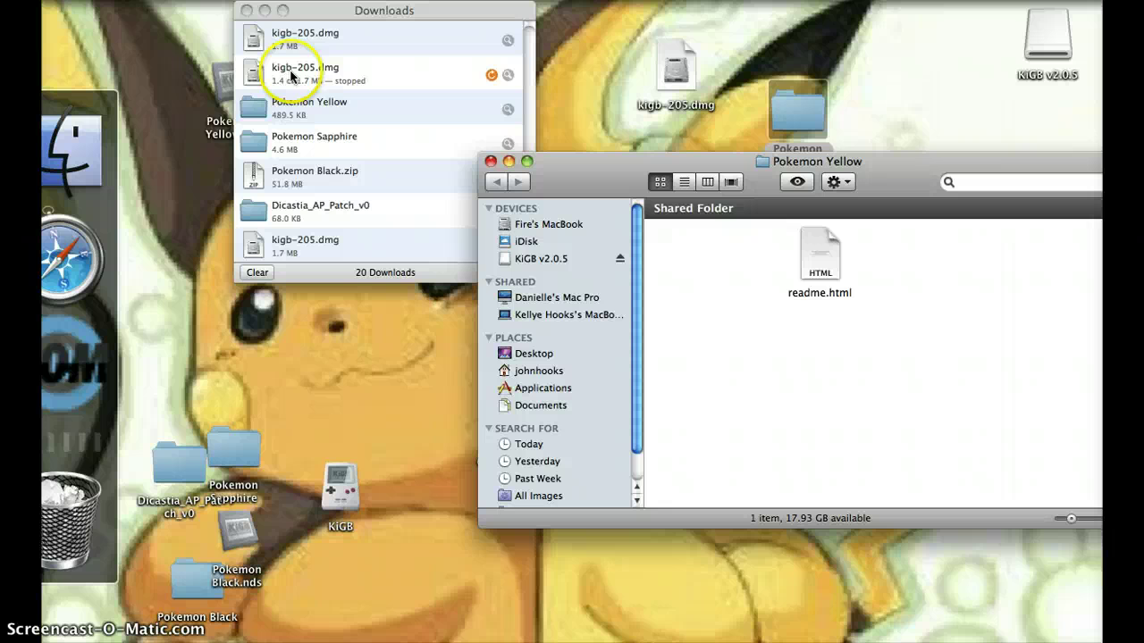
# Step: Move Pokemon Yellow.gb onto the desktop, close the folder, and bring up the file's actions
pyautogui.moveTo(204, 95)
pyautogui.mouseDown()
pyautogui.moveTo(199, 150)
pyautogui.moveTo(182, 151)
pyautogui.mouseUp()
pyautogui.click(709, 284)
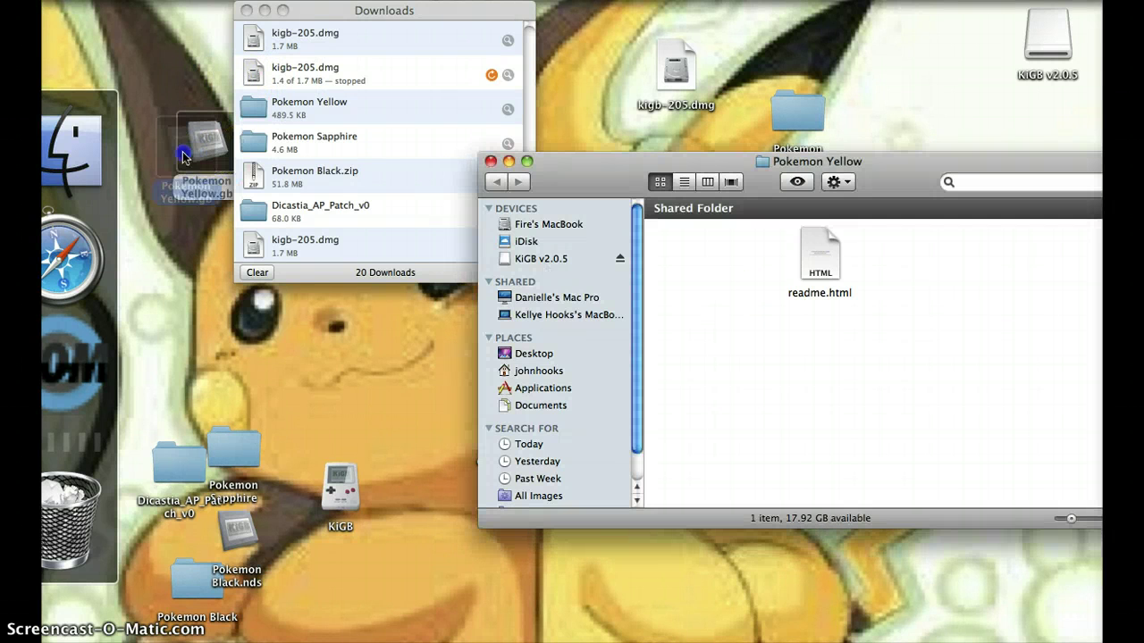
pyautogui.click(491, 161)
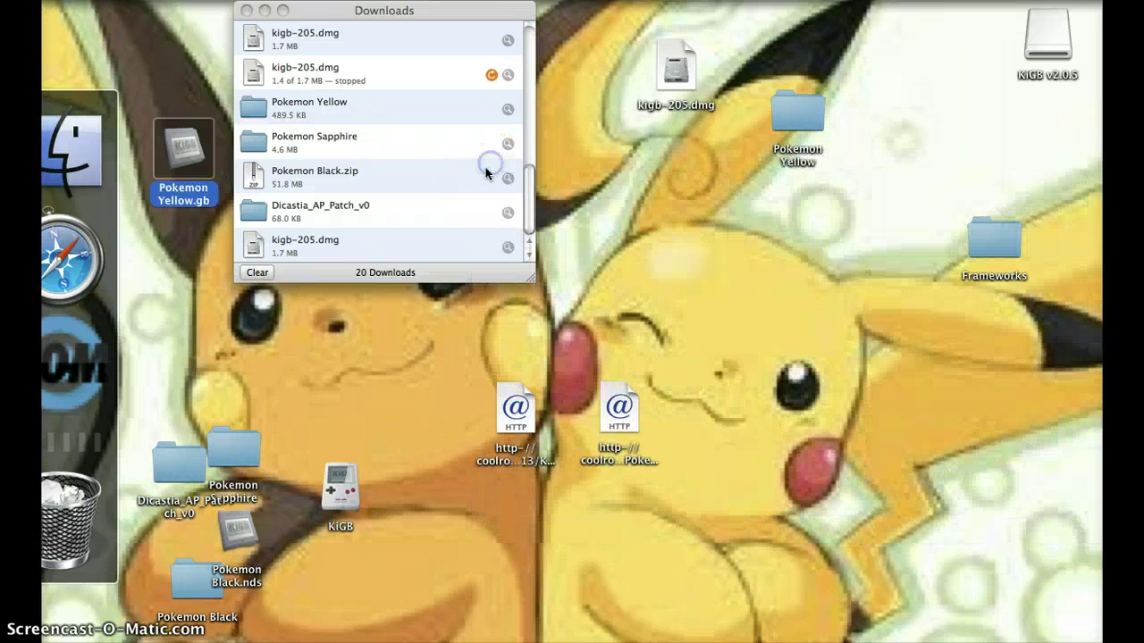
pyautogui.rightClick(194, 146)
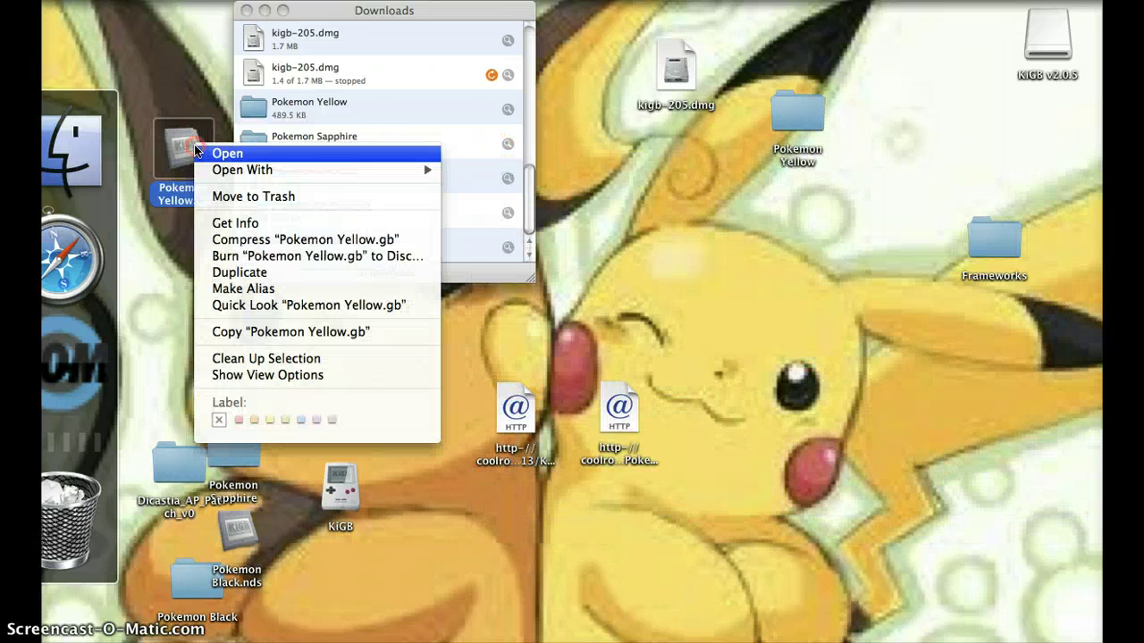
# Step: Open Pokemon Yellow.gb with KiGB, the default application
pyautogui.moveTo(409, 171)
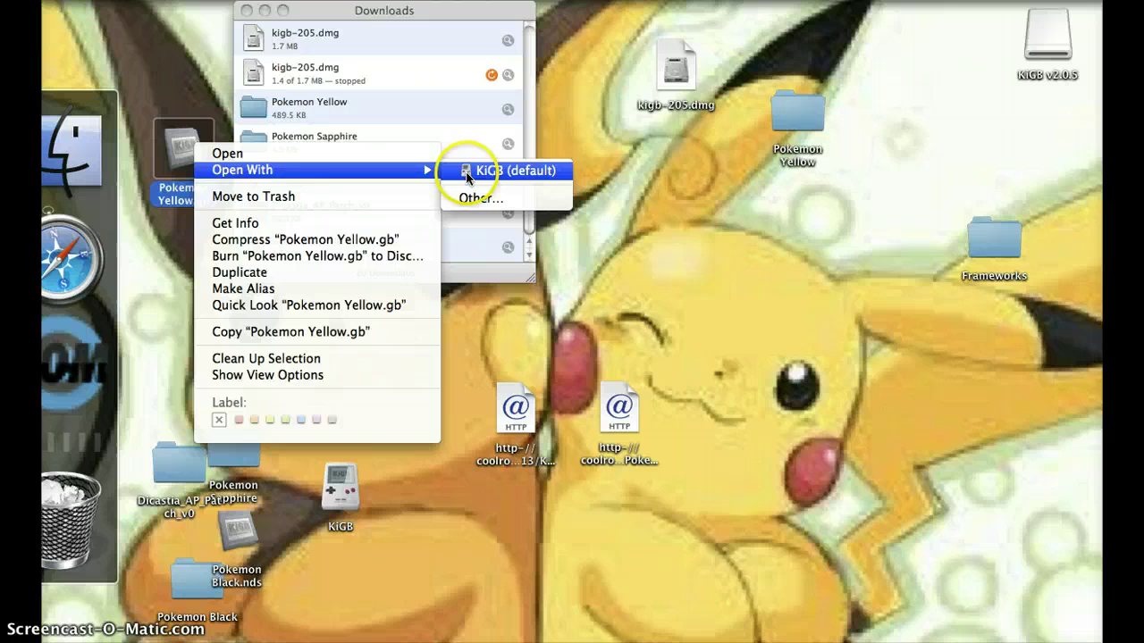
pyautogui.click(467, 172)
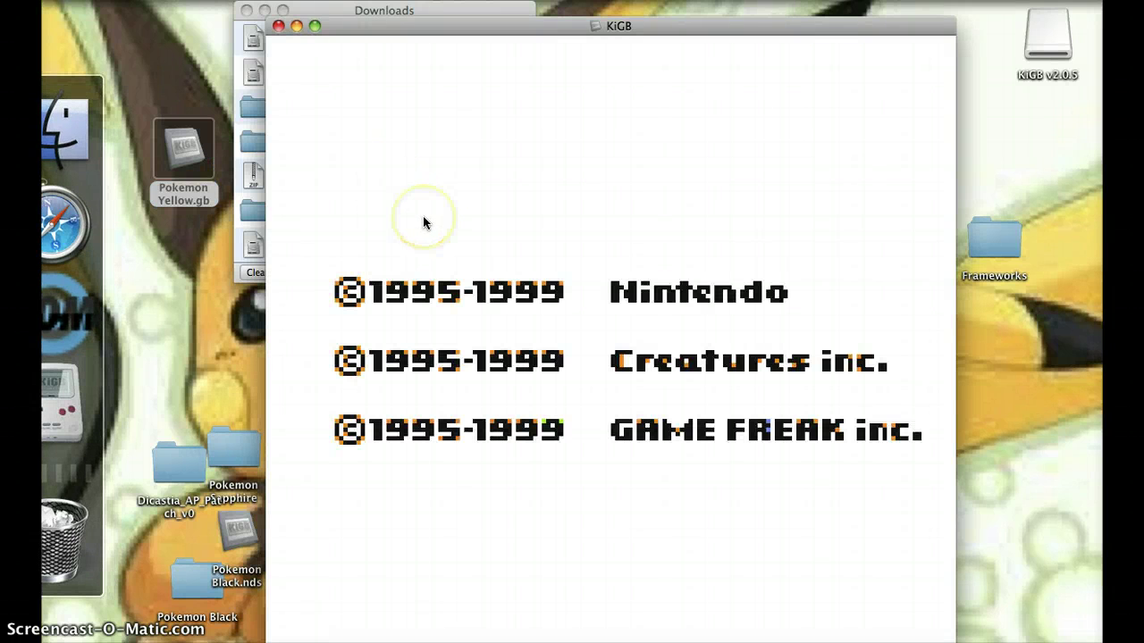
pyautogui.click(528, 263)
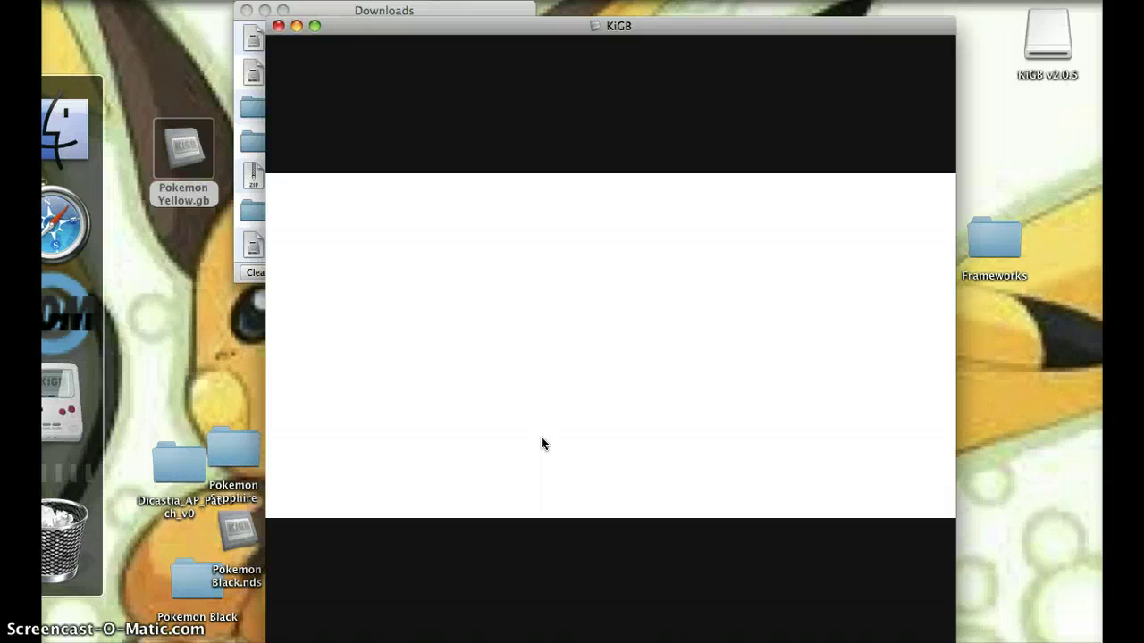
pyautogui.click(475, 464)
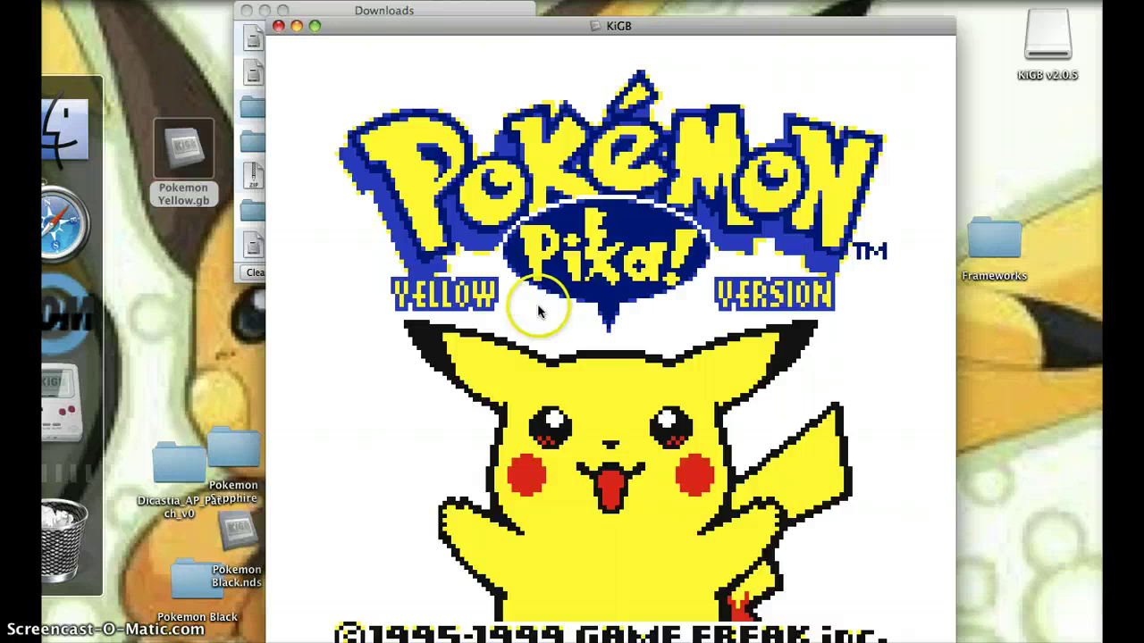
# Step: Pass the title screen, continue and load the saved game, then quit KiGB
pyautogui.press('Return')
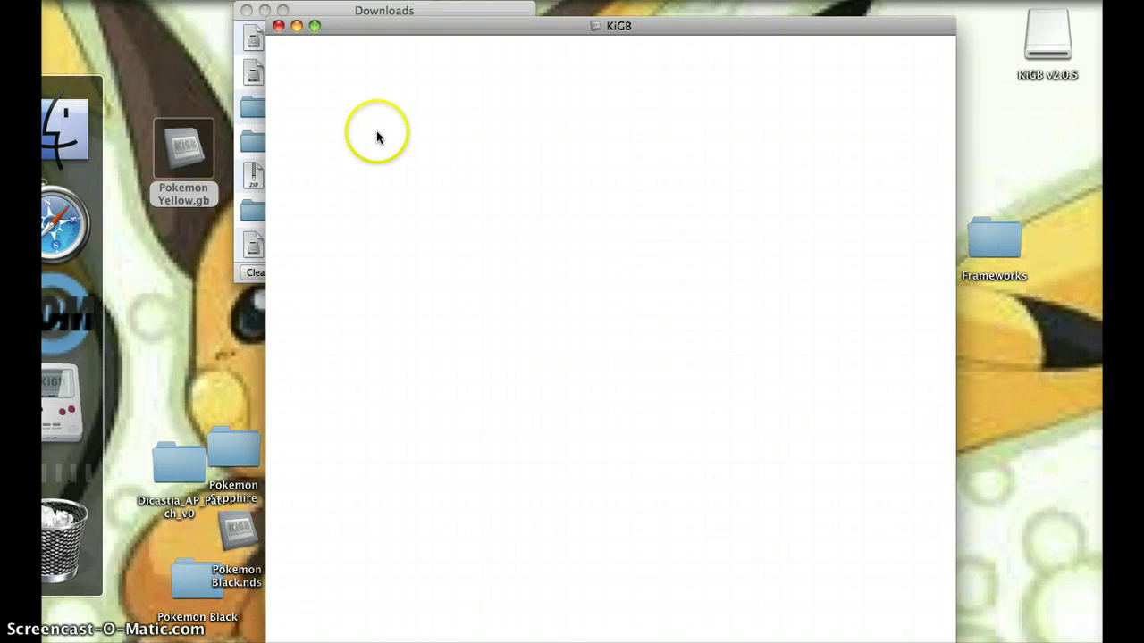
pyautogui.press('Return')
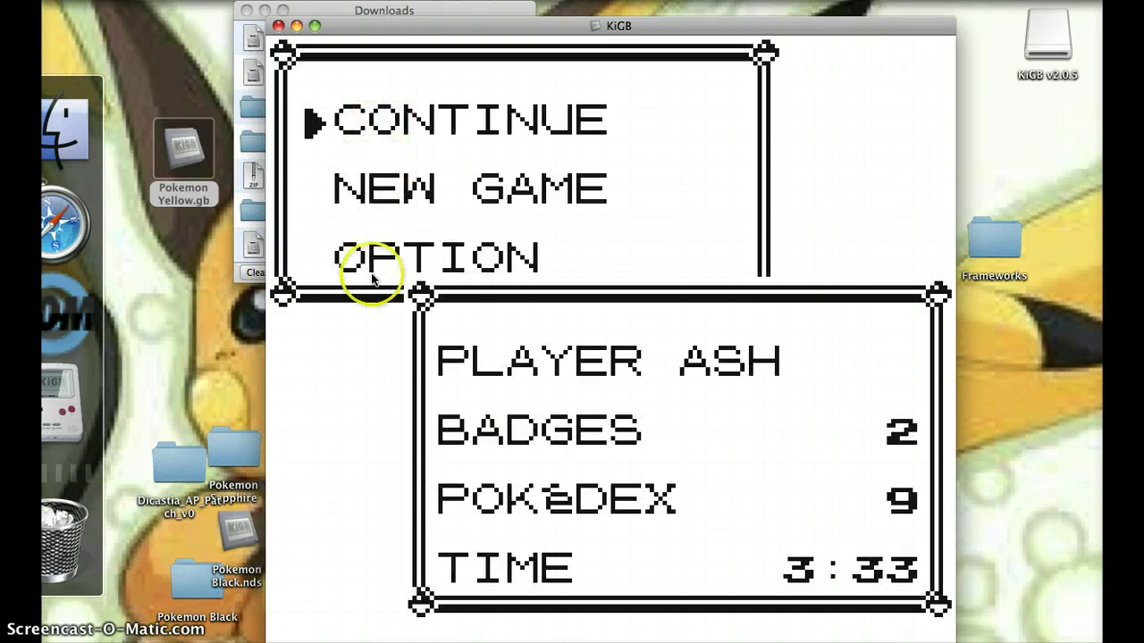
pyautogui.press('Return')
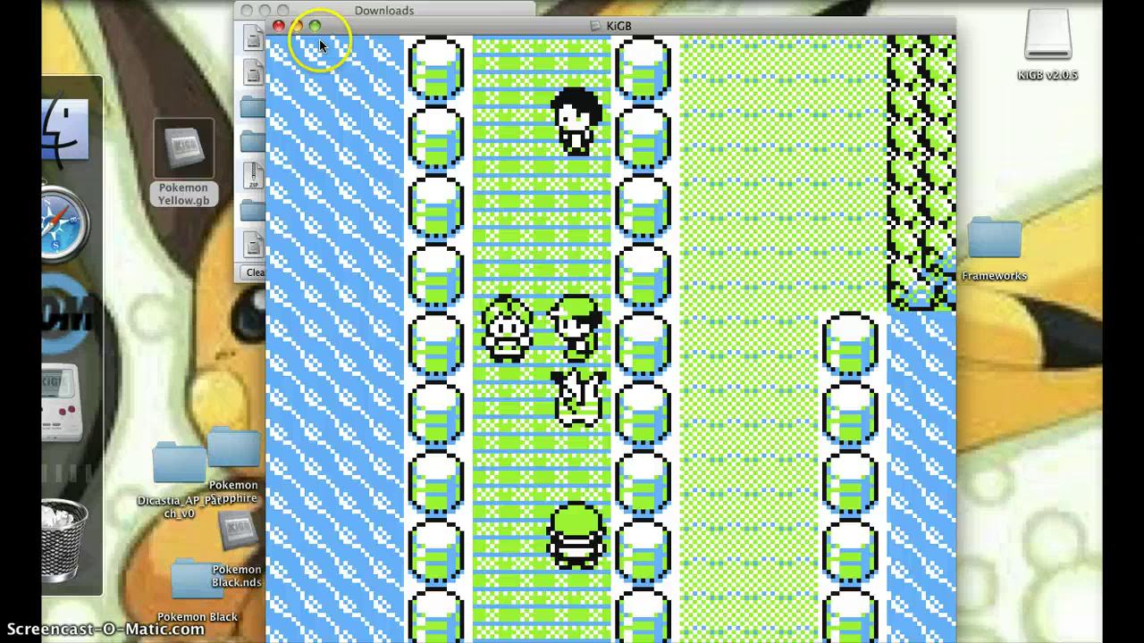
pyautogui.press('super+q')
# Step: Deselect Pokemon Yellow.gb and close the Downloads window, leaving only desktop icons
pyautogui.click(403, 465)
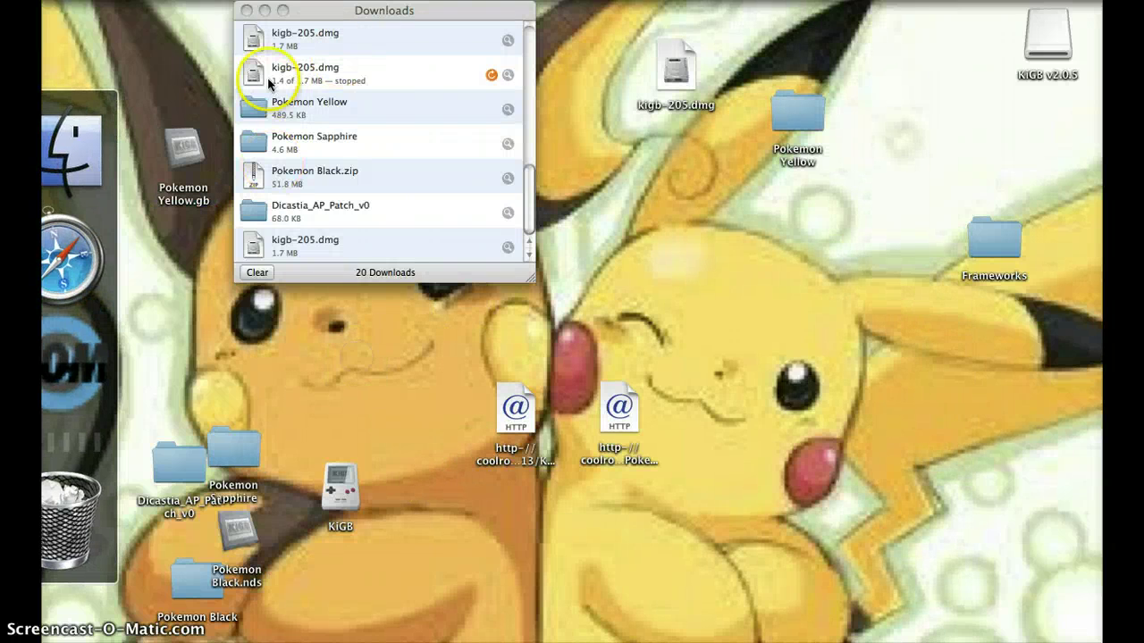
pyautogui.click(245, 12)
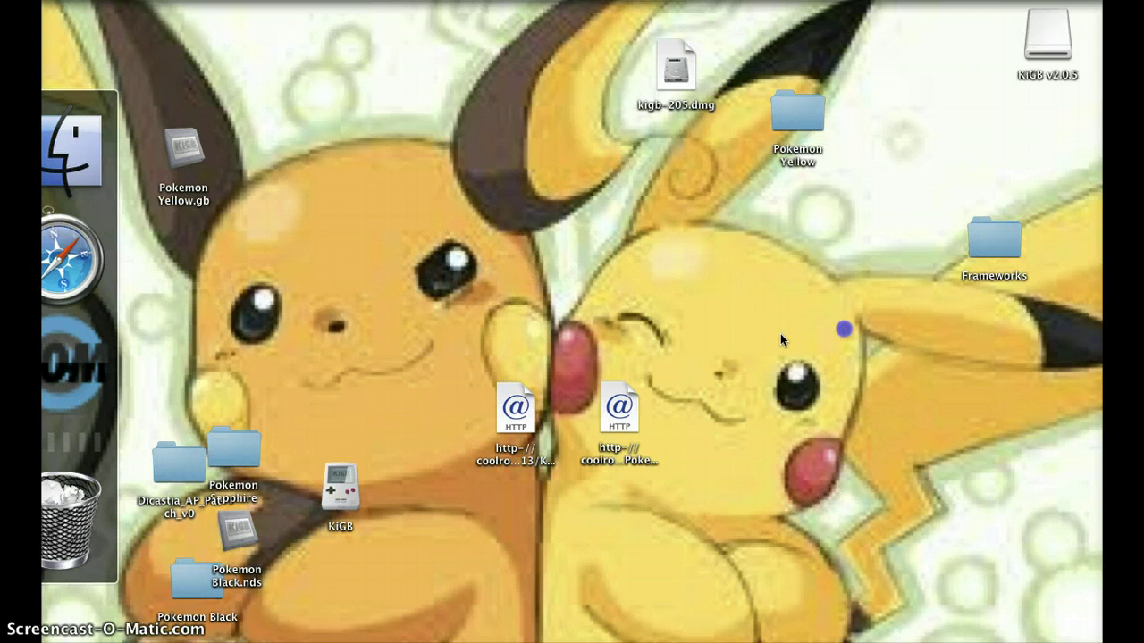
pyautogui.click(220, 384)
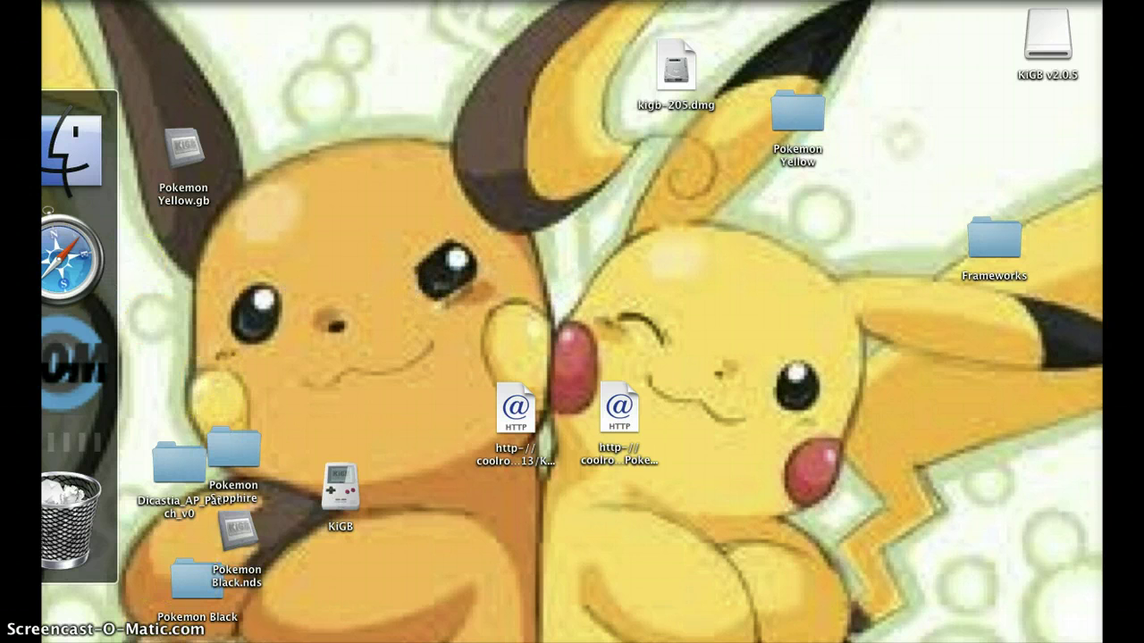